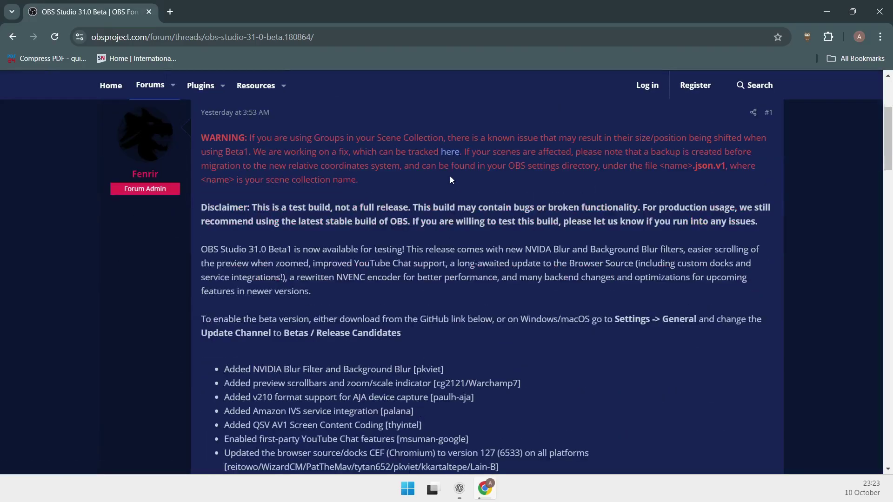
# Scroll the OBS Studio 31.0 Beta1 forum announcement down to its GitHub releases link
pyautogui.scroll(-4, 450, 176)
pyautogui.scroll(4, 450, 174)
pyautogui.scroll(-8, 450, 175)
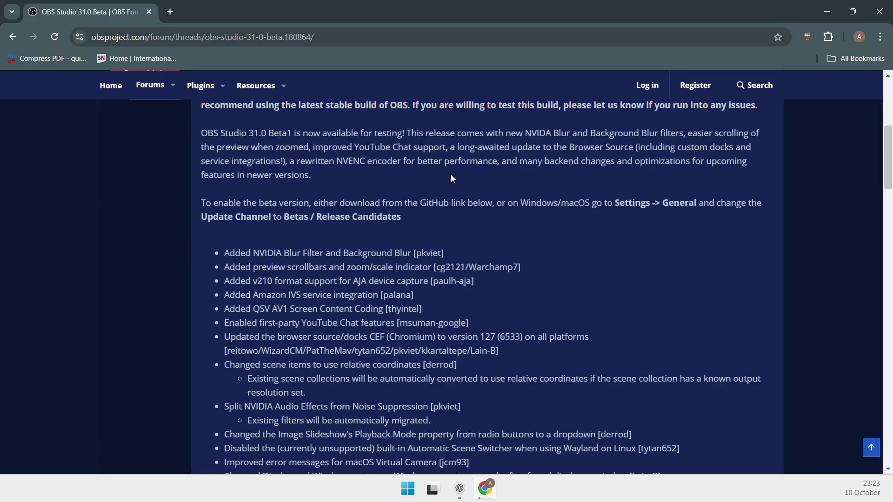
pyautogui.scroll(-6, 451, 188)
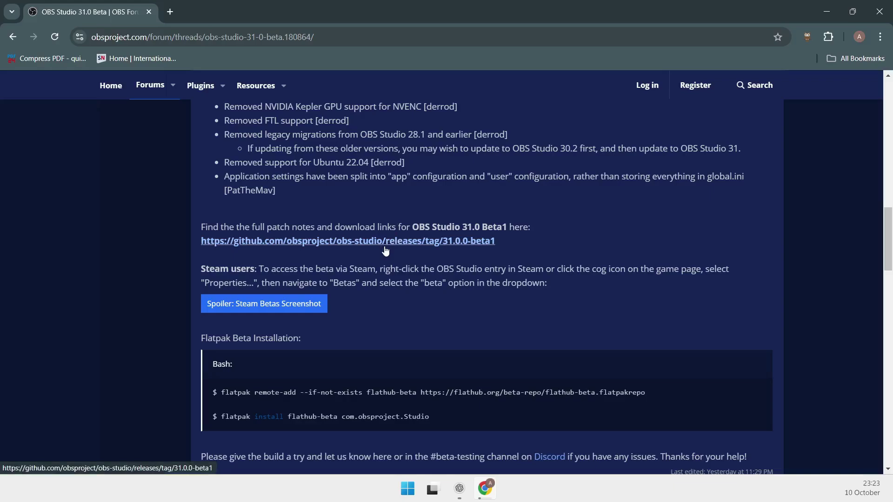
# Open the 31.0.0-beta1 GitHub release page and scroll past the notes to its 14 assets
pyautogui.click(384, 242)
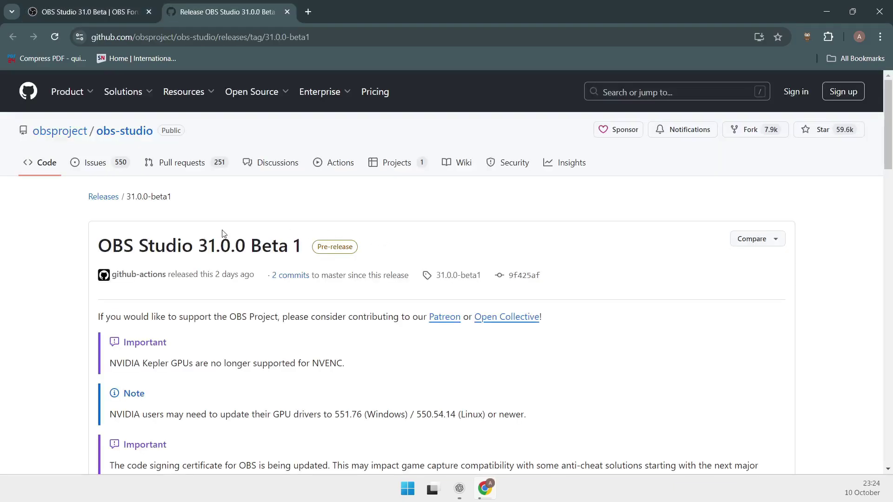
pyautogui.scroll(-2, 307, 234)
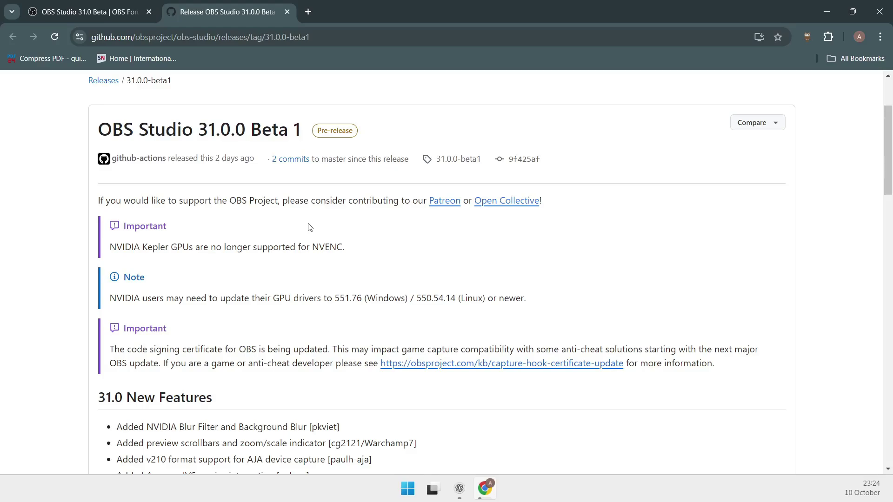
pyautogui.scroll(-2, 309, 227)
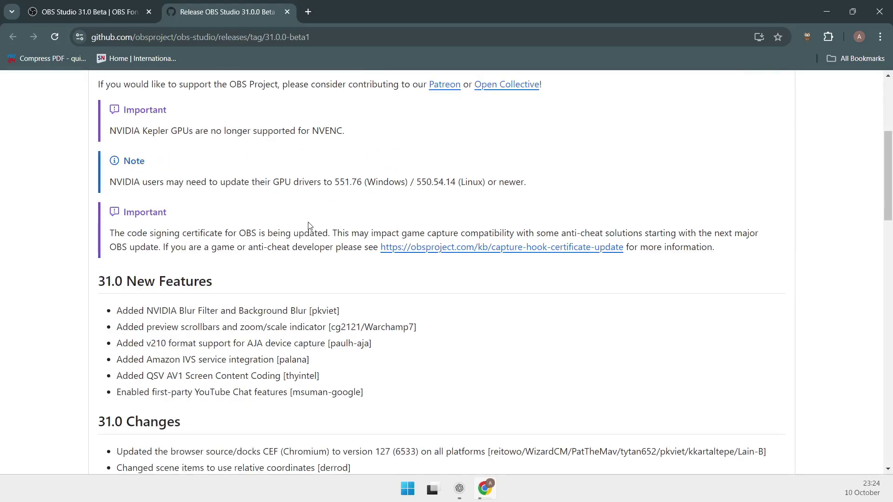
pyautogui.scroll(-11, 311, 228)
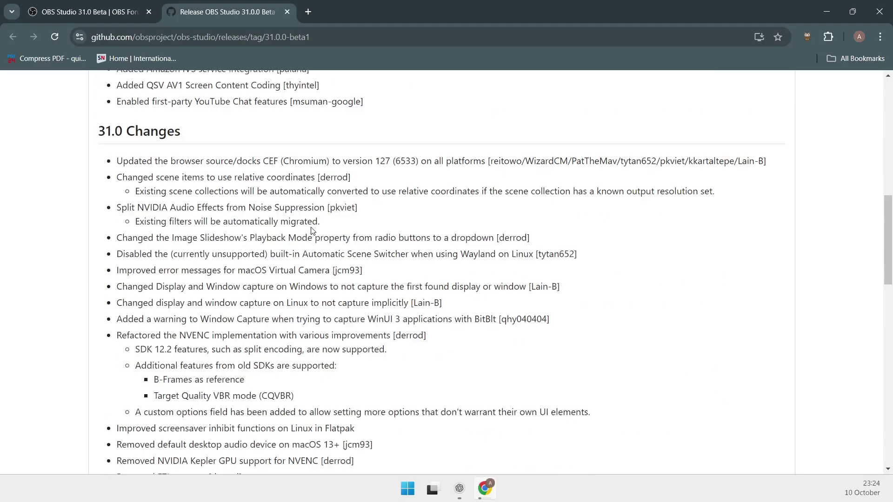
pyautogui.scroll(-4, 313, 228)
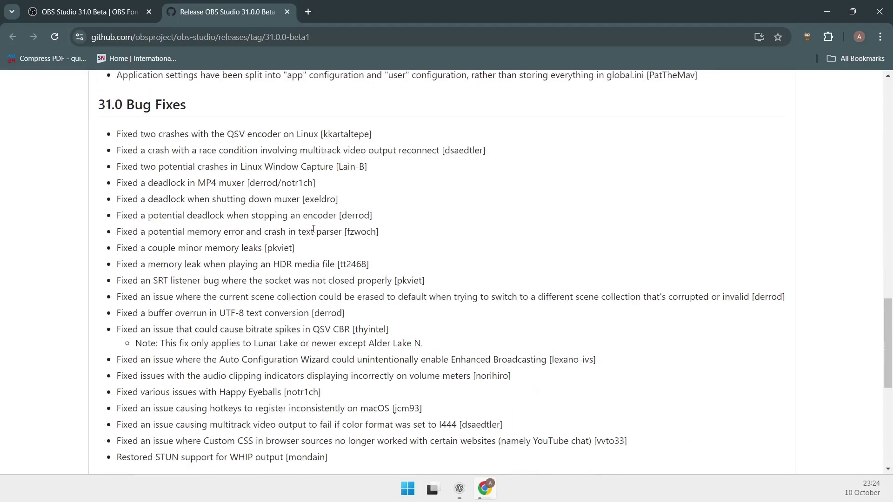
pyautogui.scroll(-6, 313, 228)
pyautogui.scroll(-3, 313, 228)
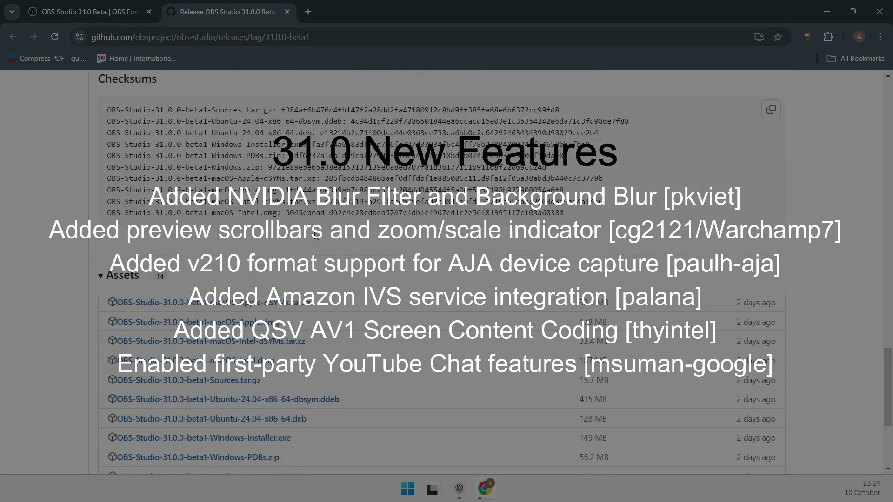
pyautogui.scroll(-1, 316, 236)
pyautogui.scroll(-1, 316, 236)
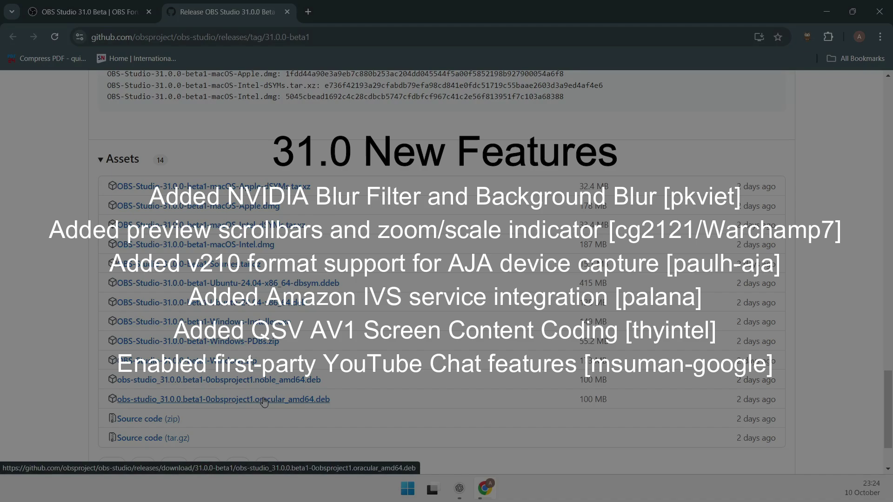
# Download OBS-Studio-31.0.0-beta1-Windows-Installer.exe (149 MB) and run it from Chrome's downloads
pyautogui.click(253, 329)
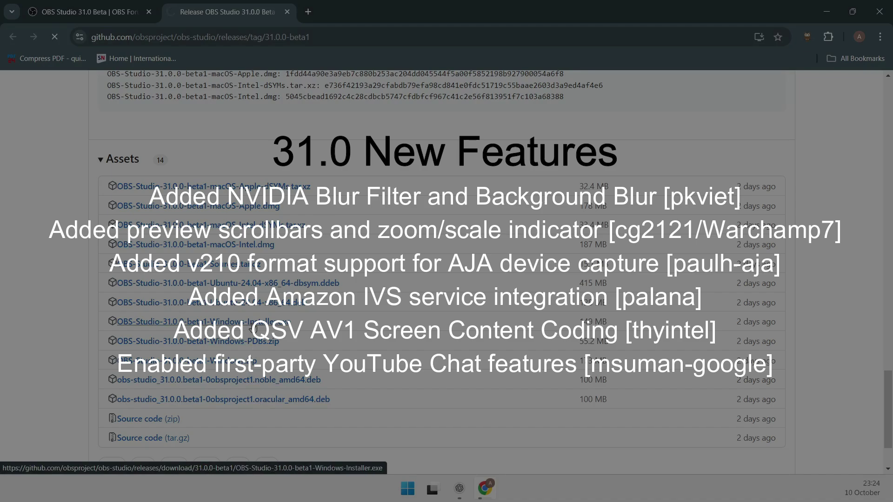
pyautogui.click(838, 36)
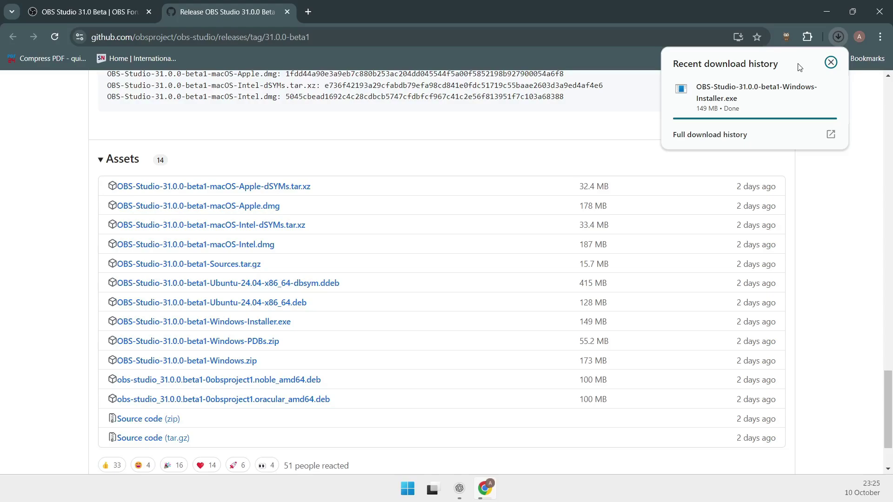
pyautogui.click(754, 96)
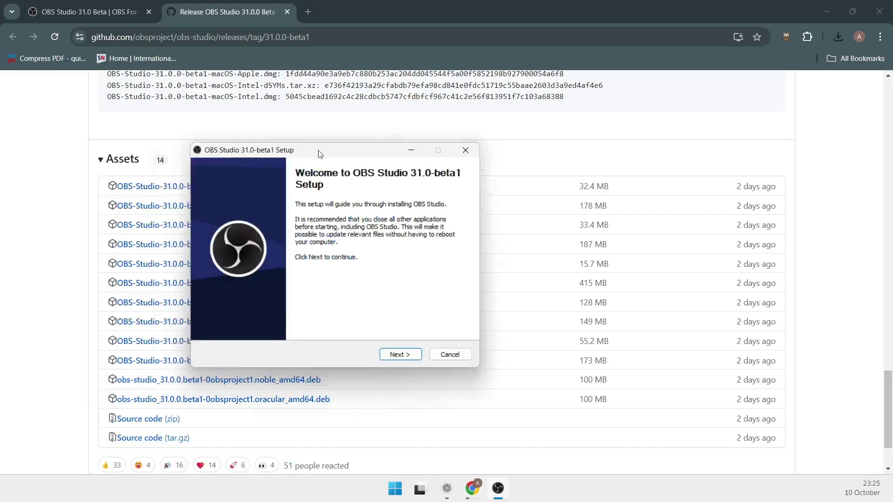
# Close Chrome, accept the setup defaults, and let OBS Studio 31.0-beta1 install
pyautogui.click(878, 11)
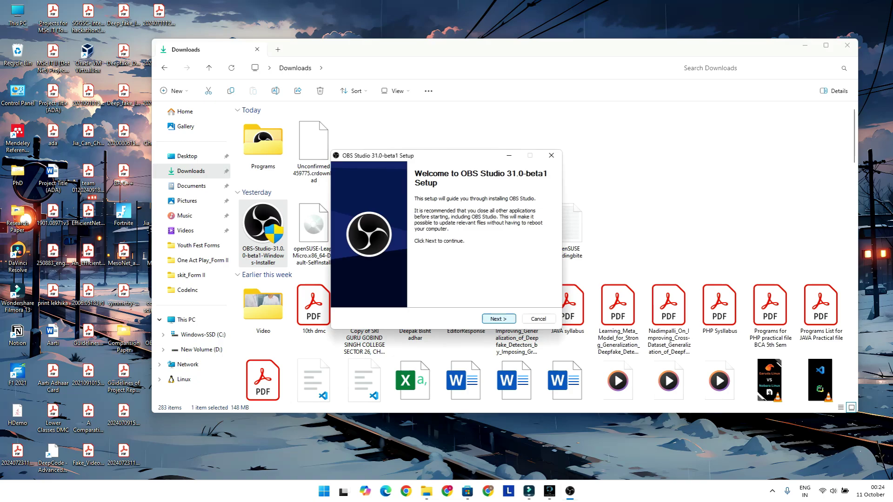
pyautogui.press('Return')
pyautogui.press('Return')
pyautogui.press('Return')
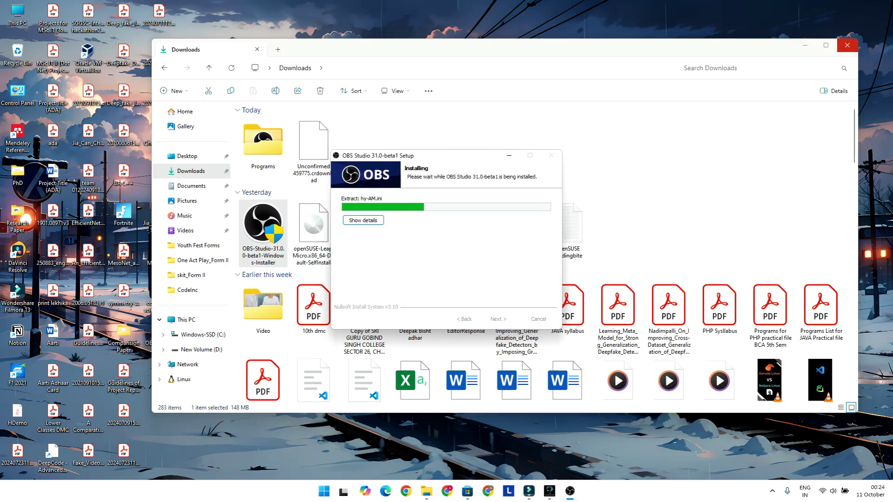
pyautogui.click(847, 45)
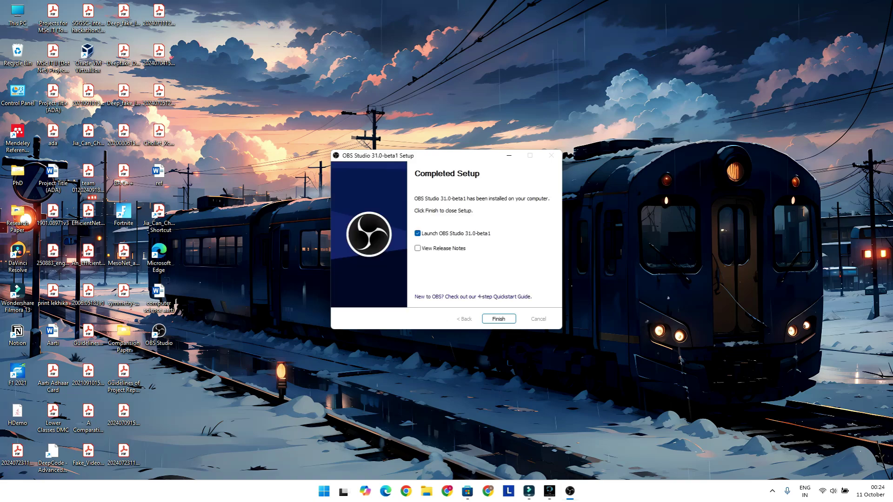
# Finish setup with the release notes option, then minimize Edge to reveal OBS Studio
pyautogui.click(418, 247)
pyautogui.press('Return')
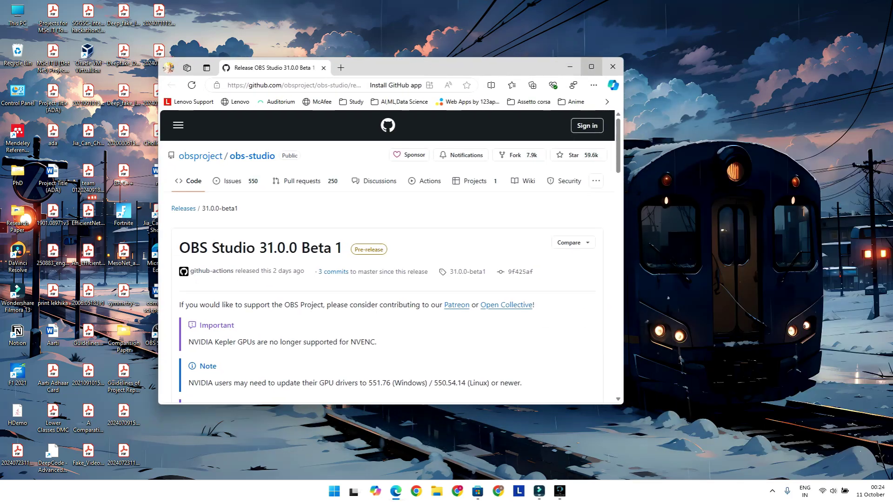
pyautogui.click(591, 66)
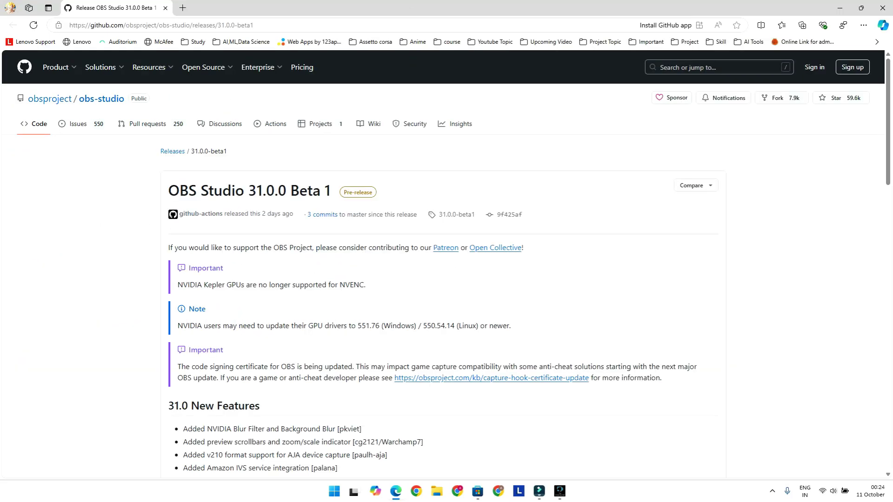
pyautogui.scroll(-5, 446, 265)
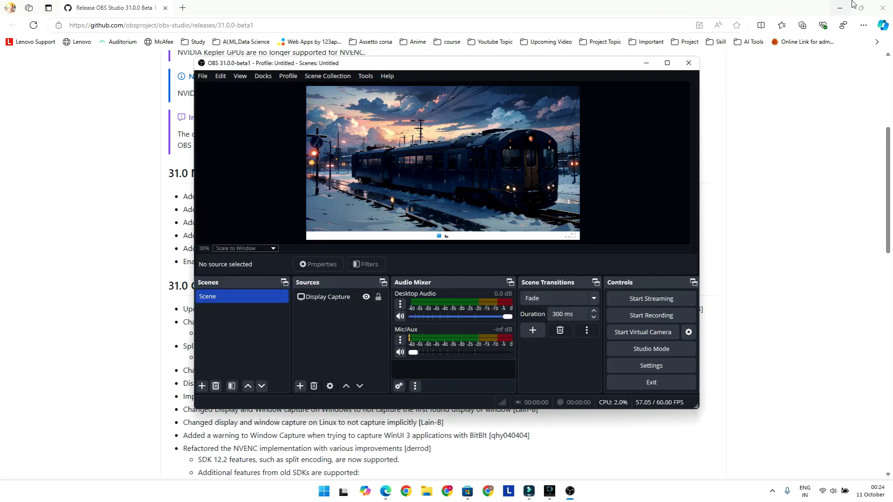
pyautogui.click(840, 7)
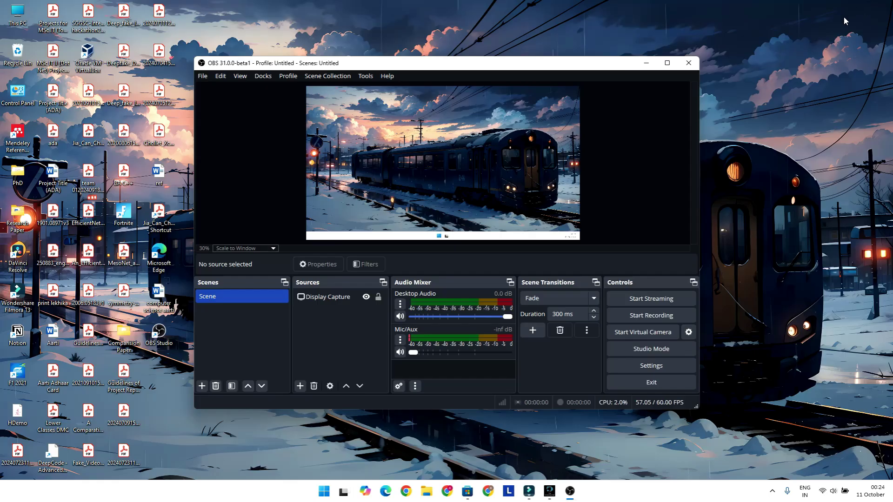
# View the OBS Studio version information under Help > About, then close it
pyautogui.click(383, 79)
pyautogui.click(403, 225)
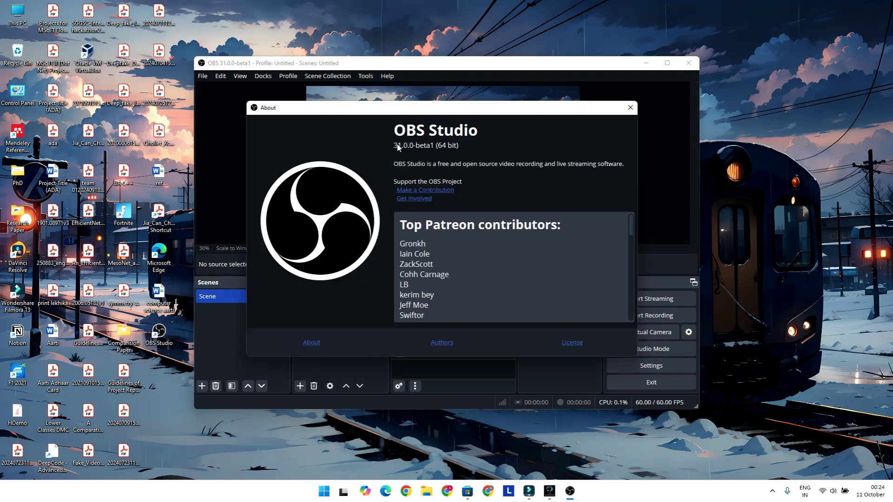
pyautogui.click(630, 108)
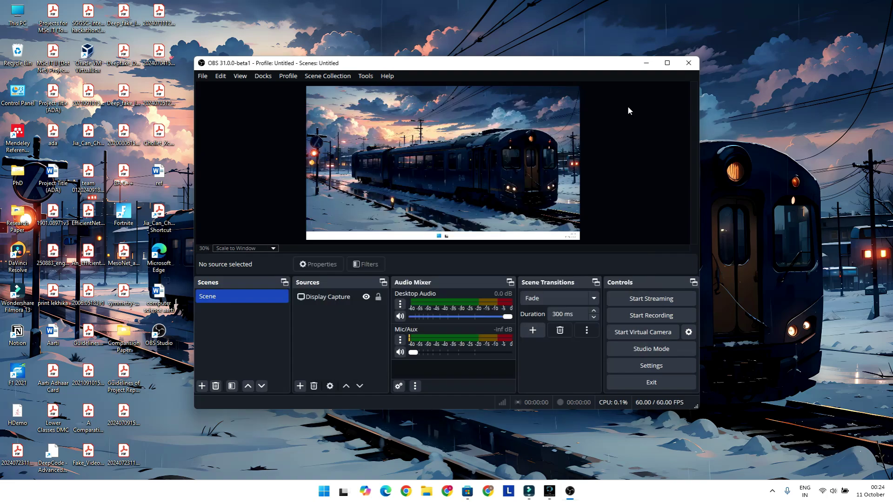
# Check Tools > Captions (Experimental) without enabling it, then browse the menu bar toward File
pyautogui.click(365, 77)
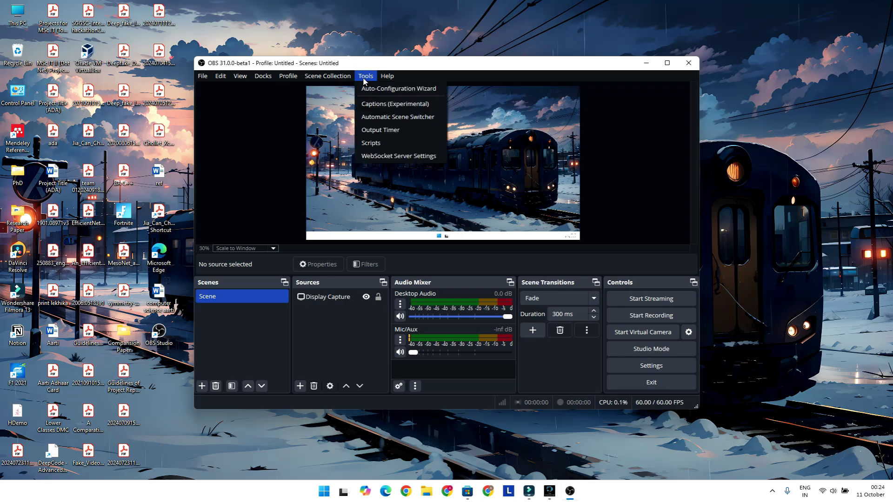
pyautogui.click(385, 105)
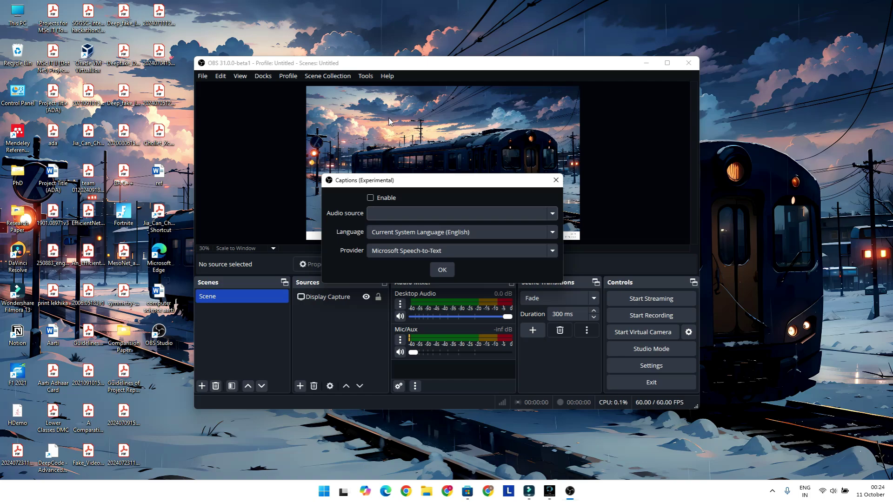
pyautogui.click(442, 271)
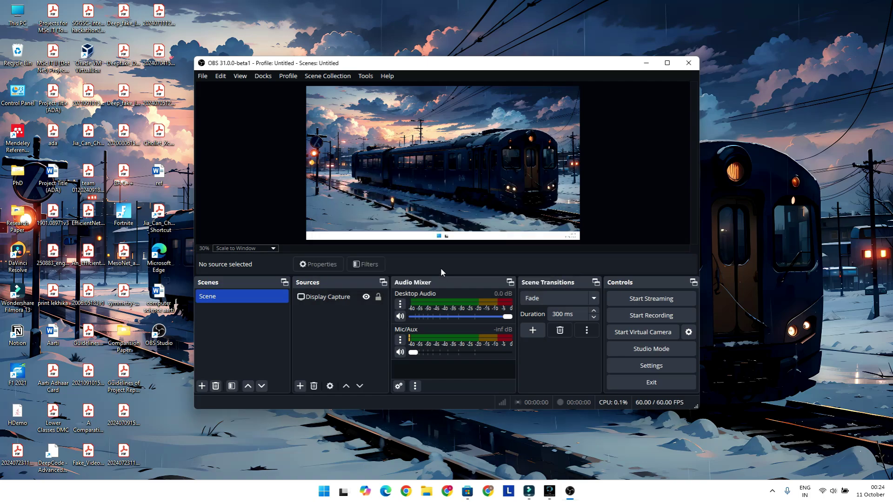
pyautogui.click(332, 79)
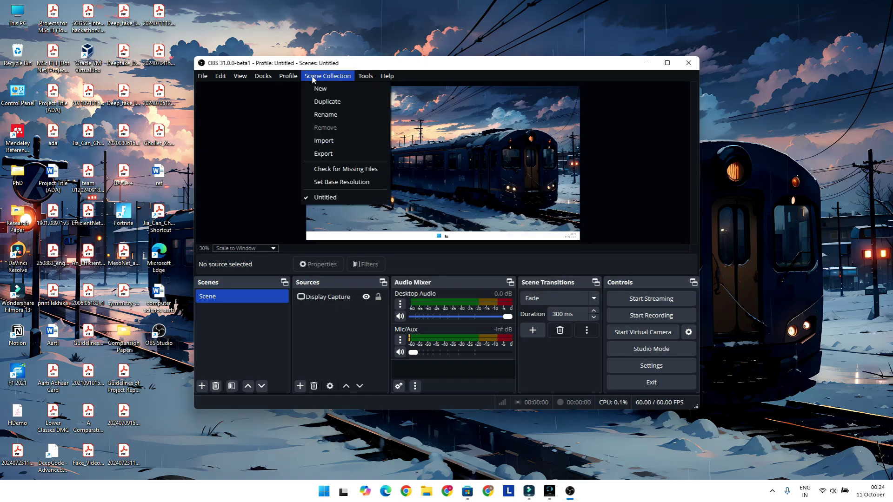
pyautogui.moveTo(266, 79)
pyautogui.moveTo(234, 79)
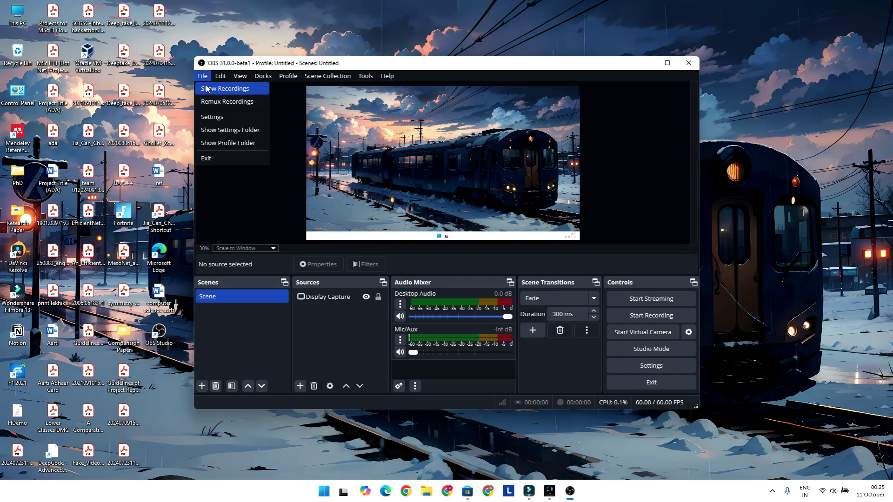
pyautogui.click(224, 119)
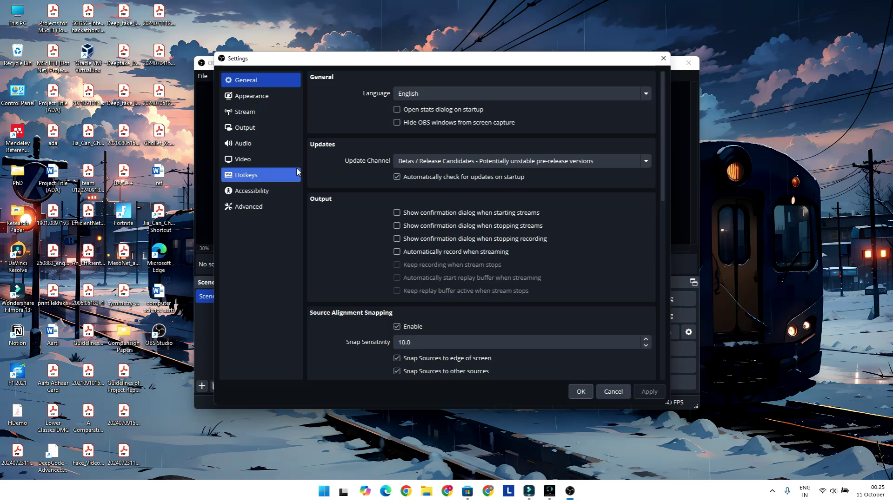
pyautogui.click(283, 100)
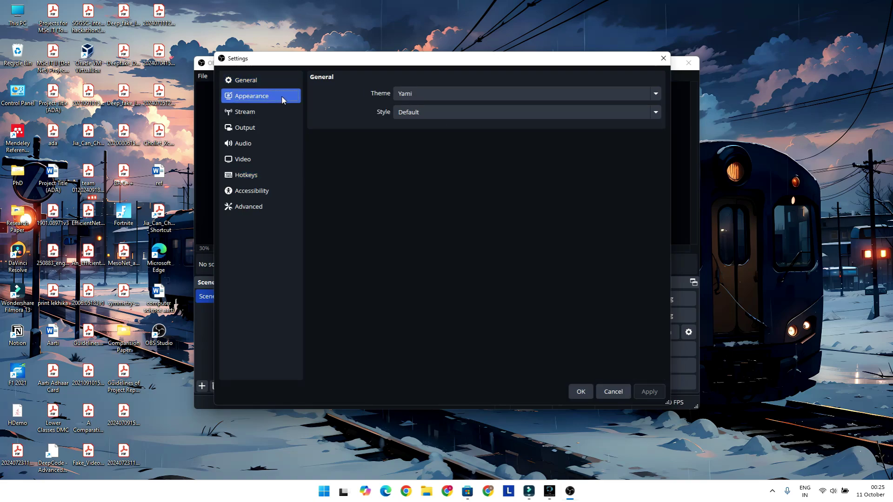
pyautogui.click(456, 95)
pyautogui.click(454, 96)
pyautogui.click(277, 115)
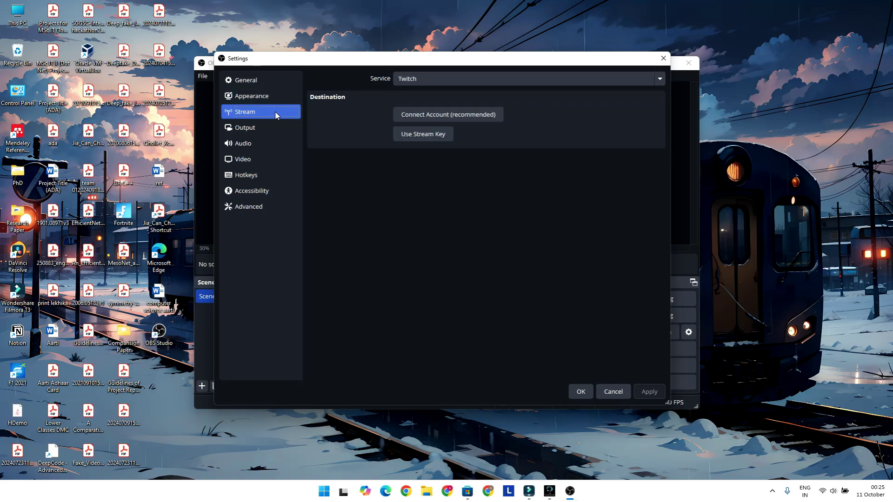
pyautogui.click(270, 129)
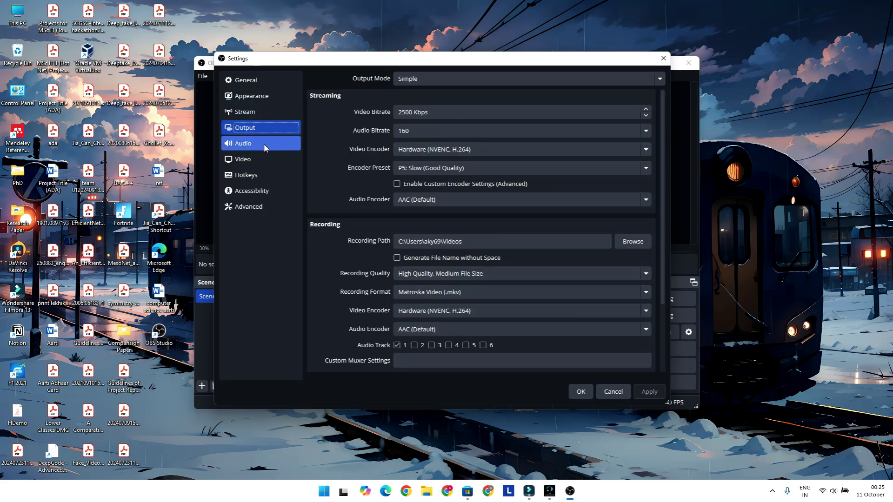
pyautogui.click(261, 161)
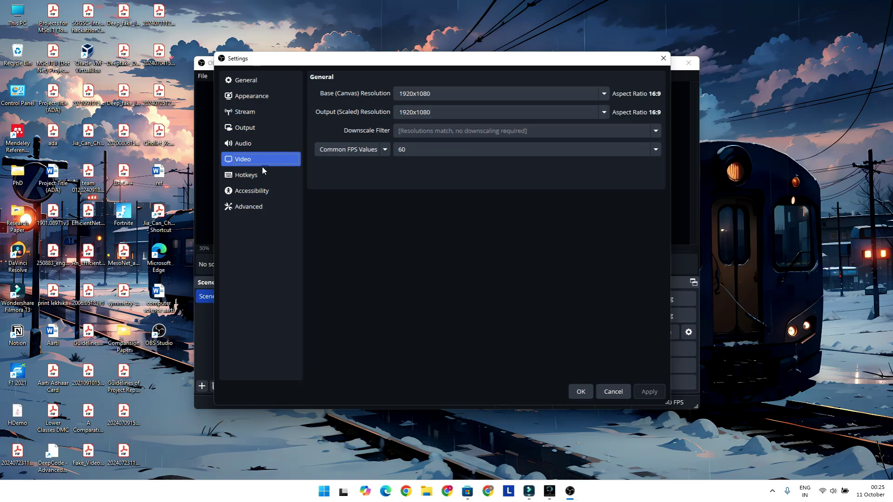
pyautogui.click(266, 175)
pyautogui.click(269, 192)
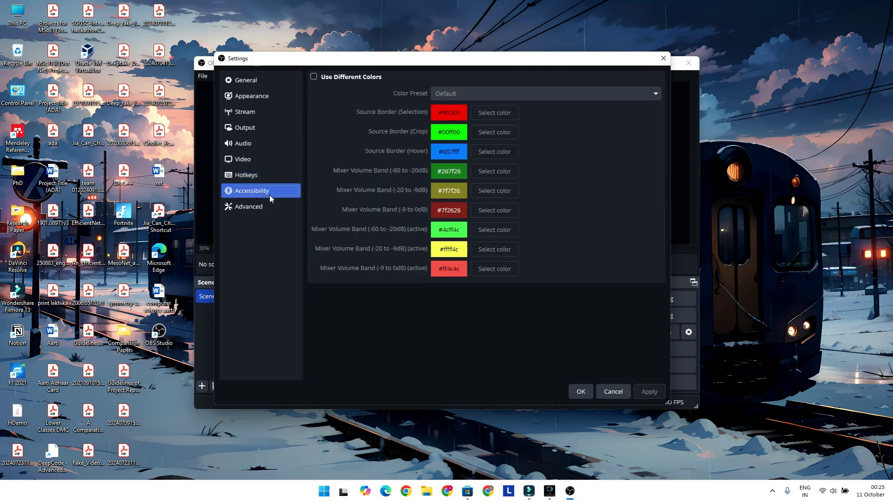
pyautogui.click(275, 210)
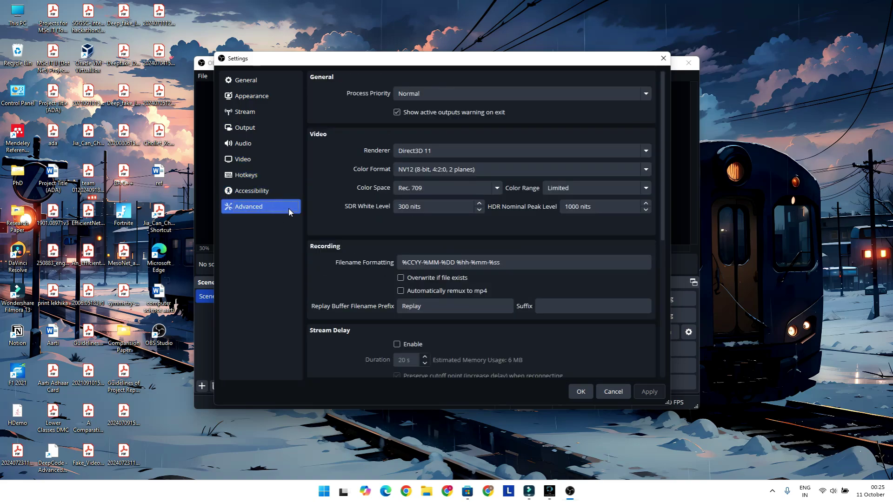
pyautogui.scroll(-4, 609, 307)
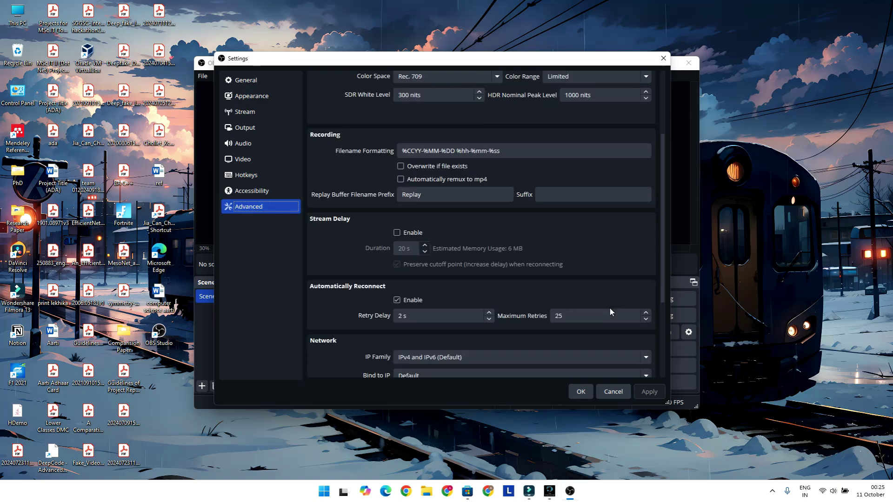
pyautogui.scroll(-4, 609, 310)
pyautogui.click(619, 391)
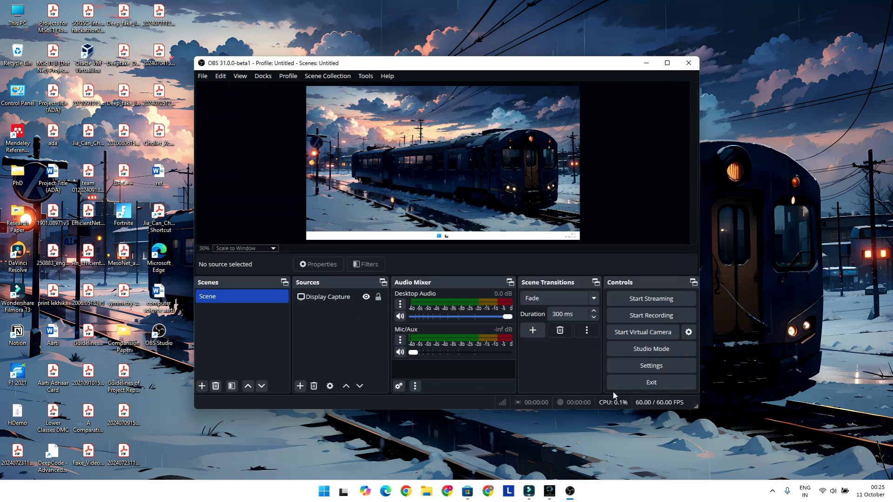